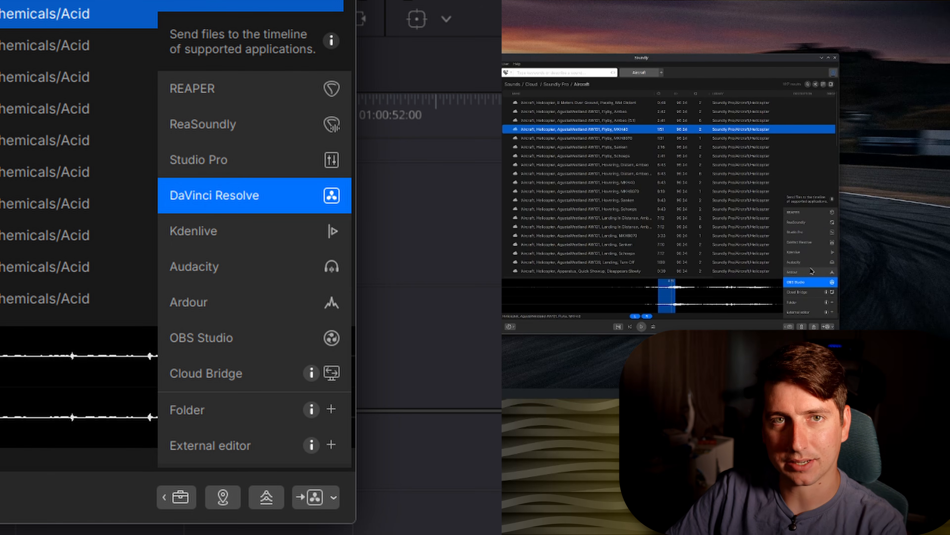
Step: Choose DaVinci Resolve as the send target and drag the selected helicopter fly-by sound from Soundly into Resolve's media pool
left_click(814, 246)
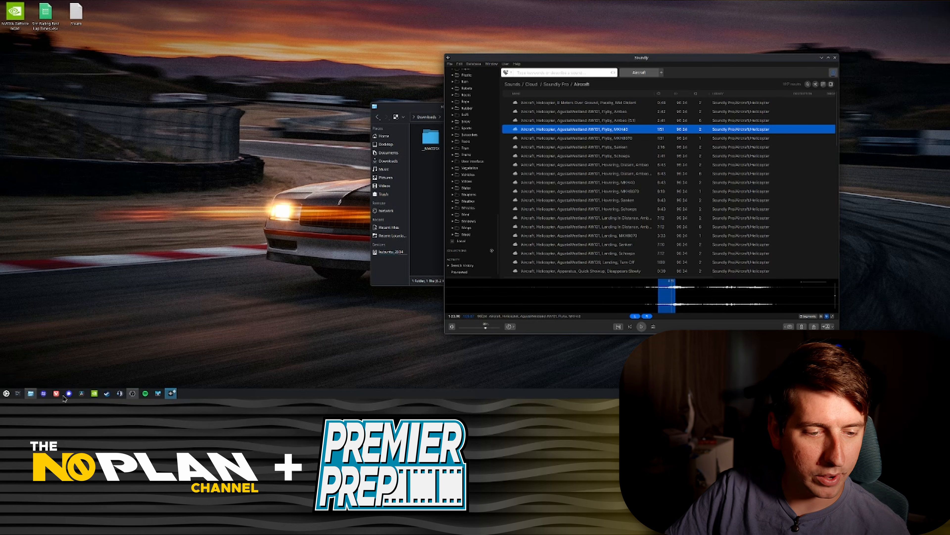
left_click(81, 393)
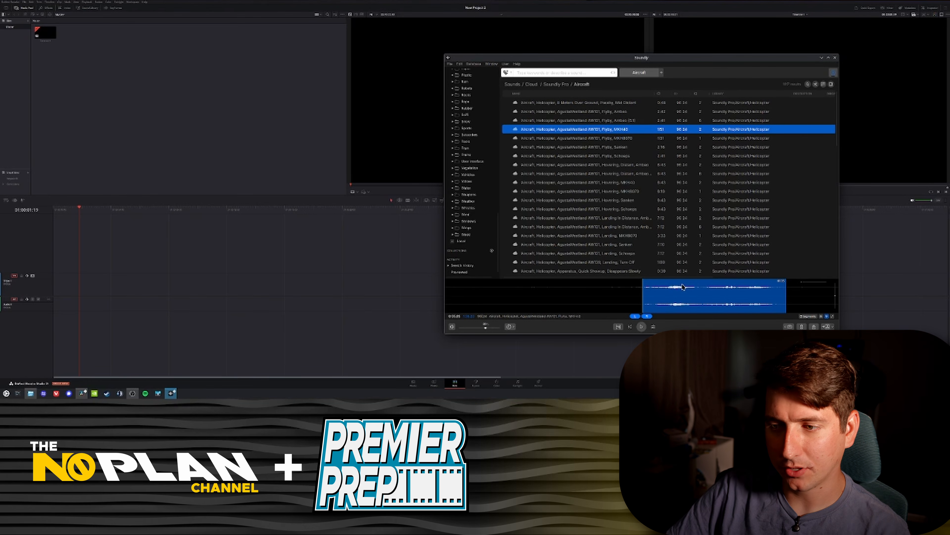
left_click_drag(680, 288, 229, 309)
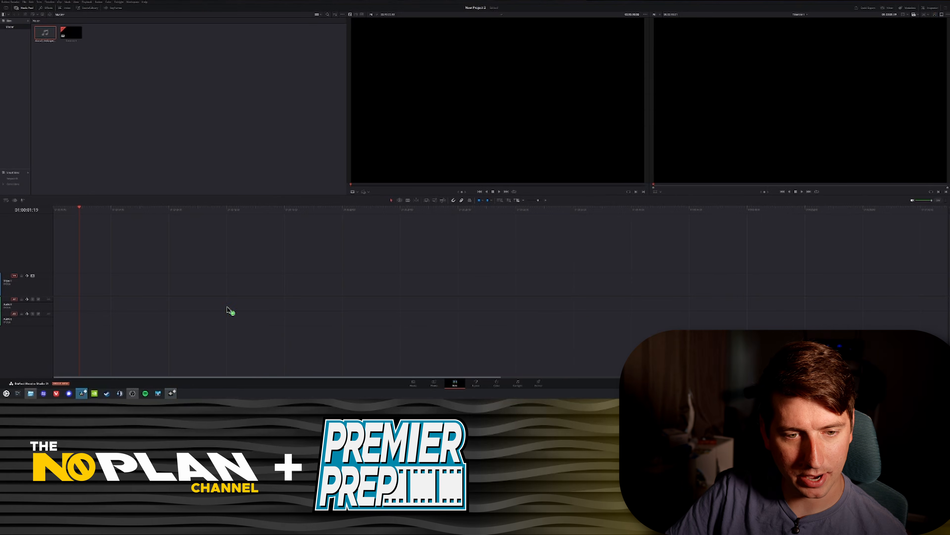
Step: Drag the helicopter sound onto Resolve's audio track and play the timeline
left_click(170, 393)
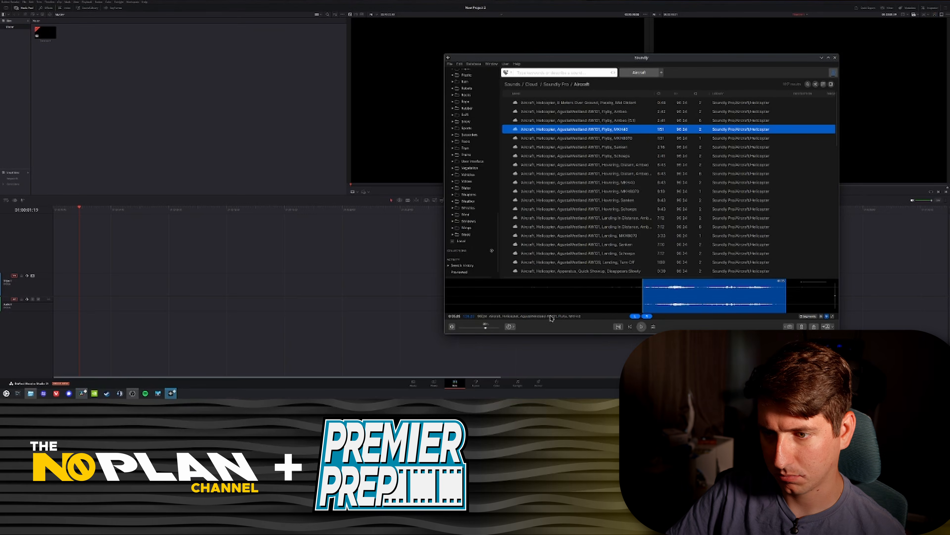
left_click_drag(673, 296, 178, 307)
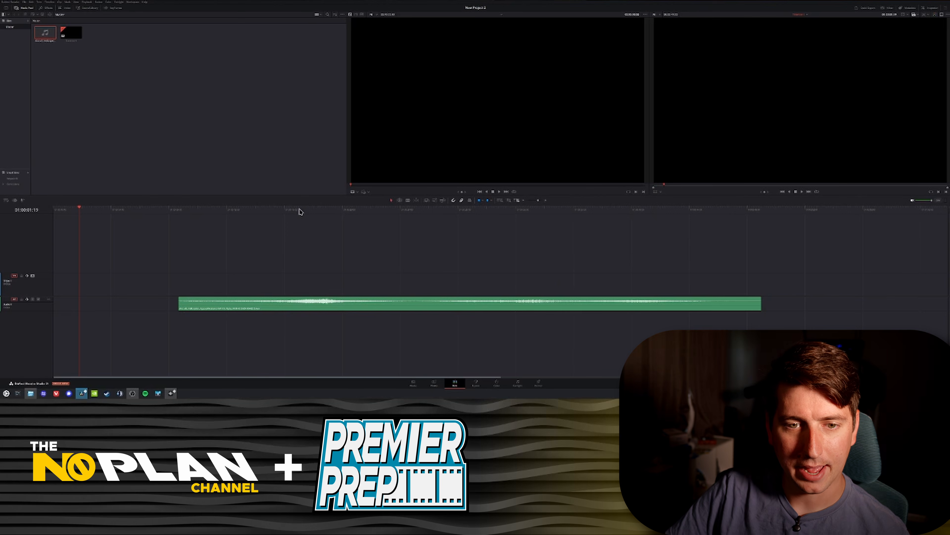
key("space")
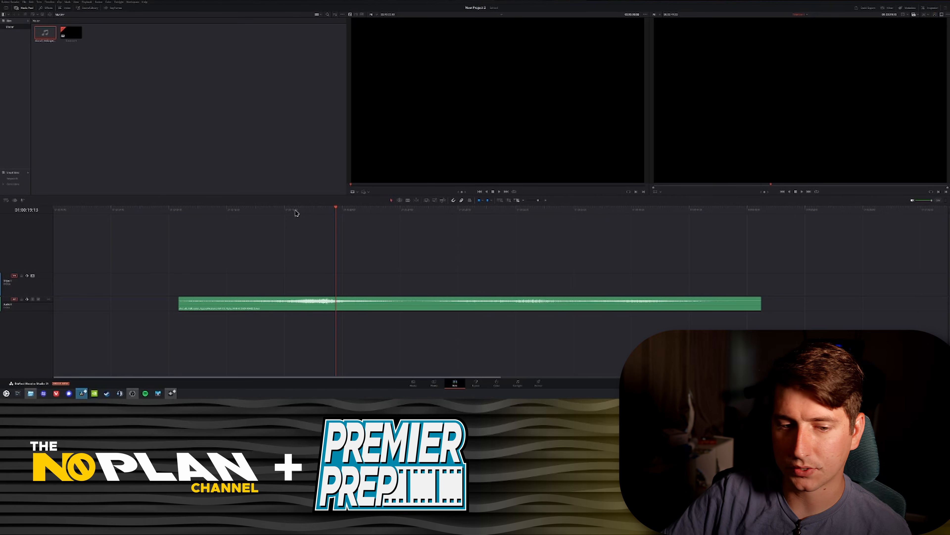
Step: Open Soundly's settings and scroll through the available options
left_click(172, 394)
left_click(450, 63)
mouse_move(491, 65)
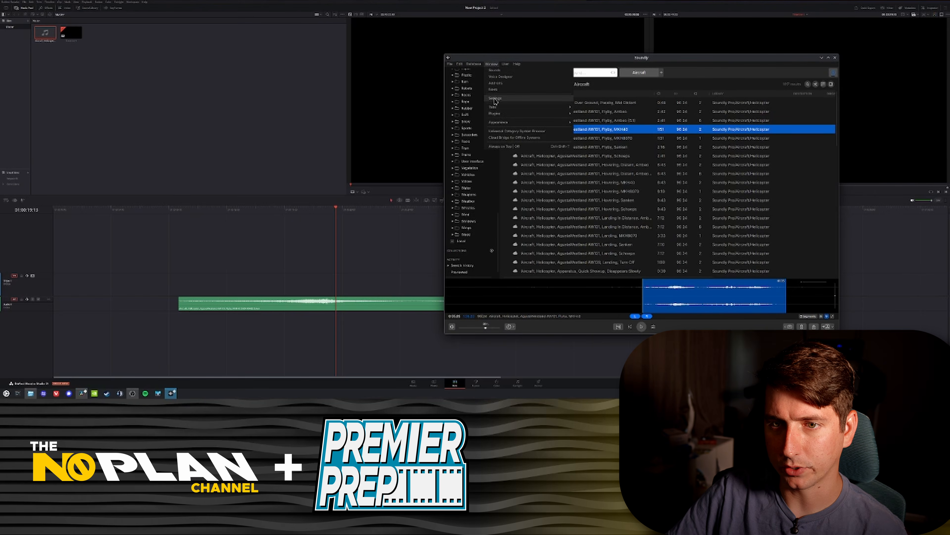
left_click(495, 99)
scroll(556, 174, "down", 2)
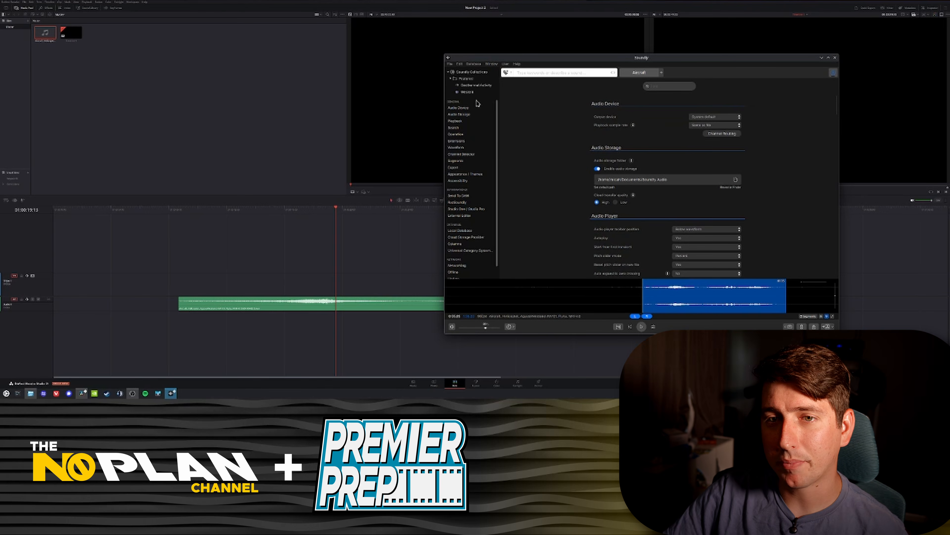
left_click(449, 72)
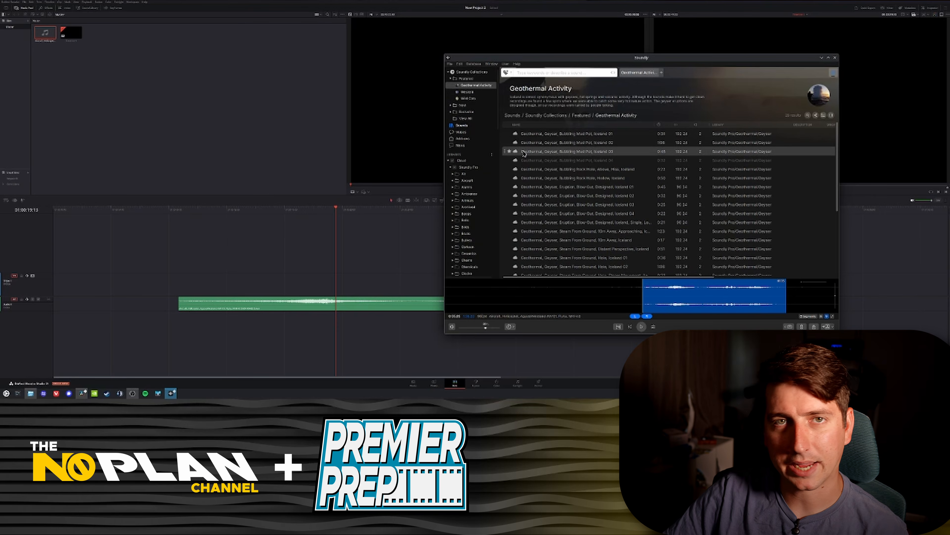
Step: Open the Voice Designer and pick the Airport Announcer preset
left_click(469, 133)
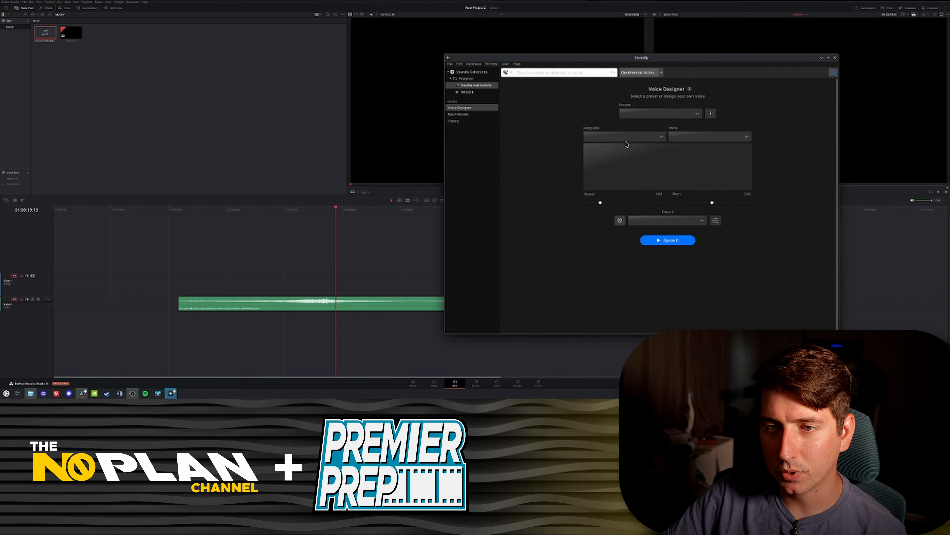
left_click(663, 114)
scroll(645, 190, "down", 10)
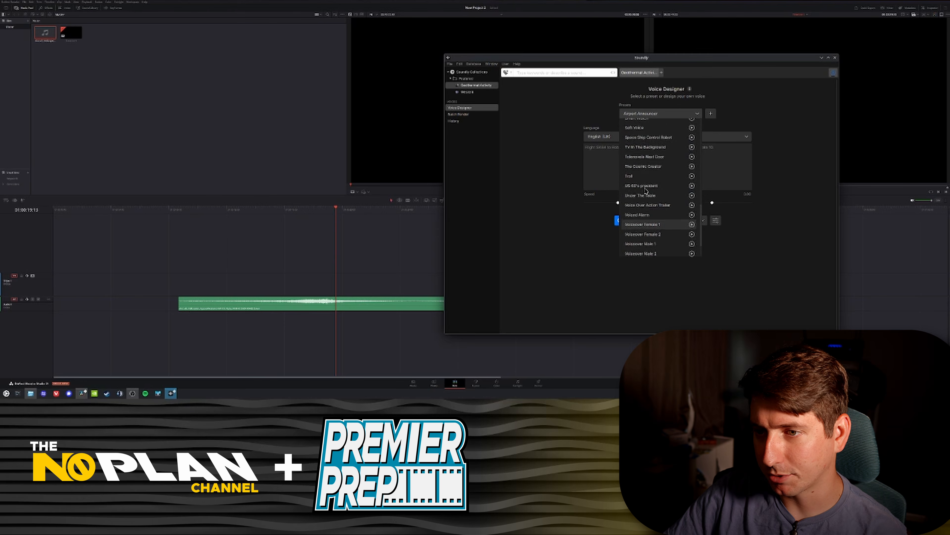
left_click(551, 185)
Step: Check the language and voice lists and the announcement script, then generate the speech with Speak it
left_click(623, 138)
left_click(721, 129)
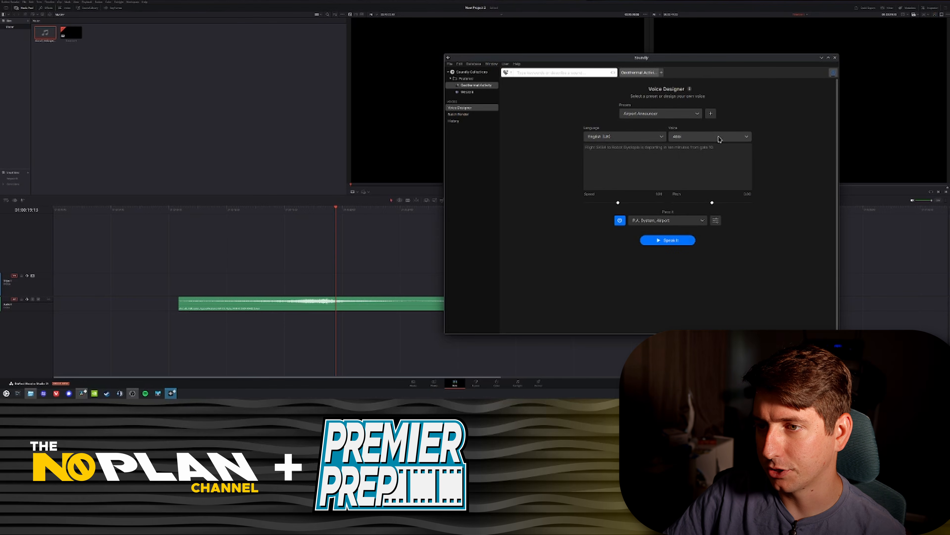
left_click(720, 139)
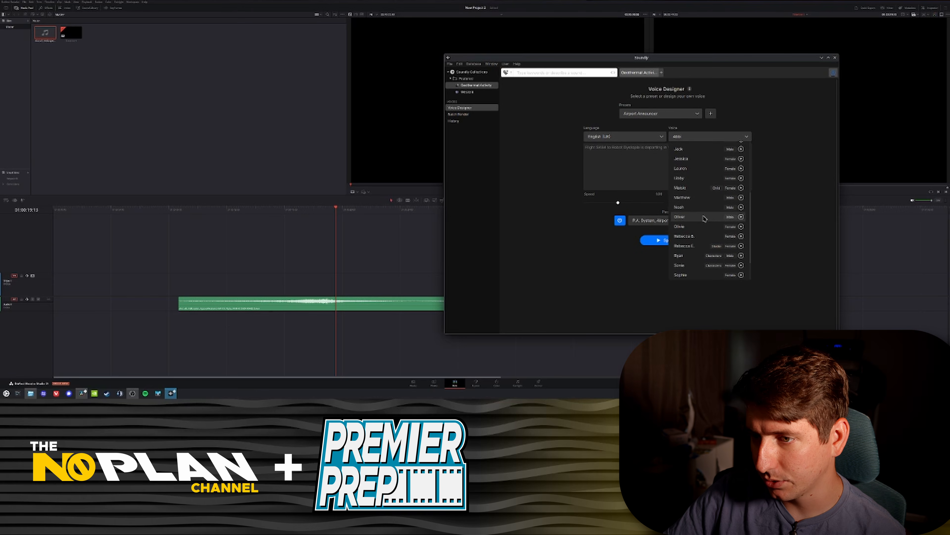
left_click(801, 189)
left_click(626, 147)
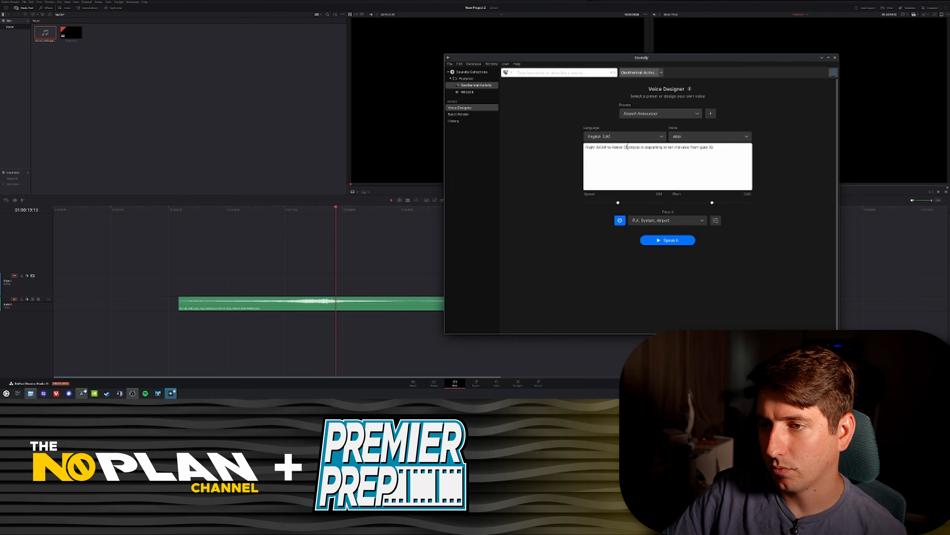
left_click(678, 238)
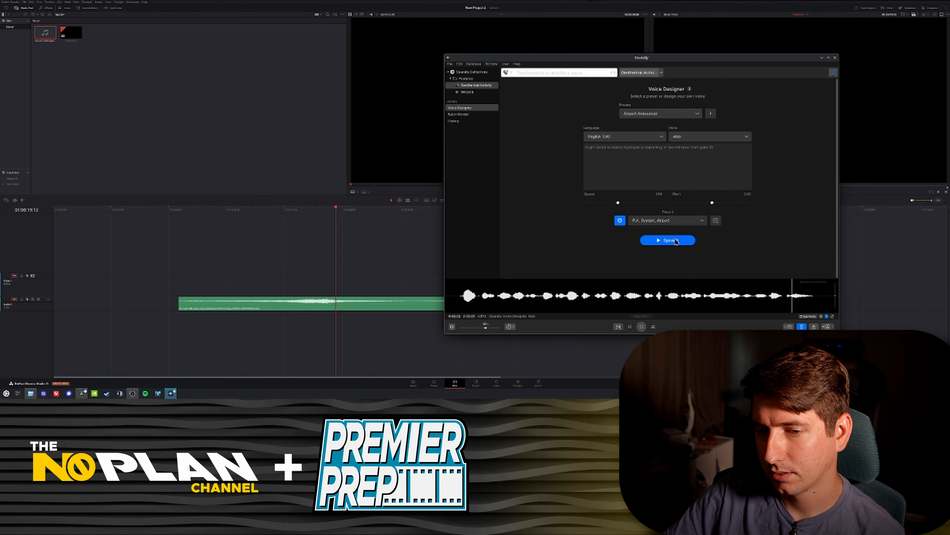
Step: Select the whole generated announcement and drag it onto the Resolve timeline after the helicopter clip
left_click_drag(458, 303, 824, 309)
left_click_drag(563, 300, 127, 308)
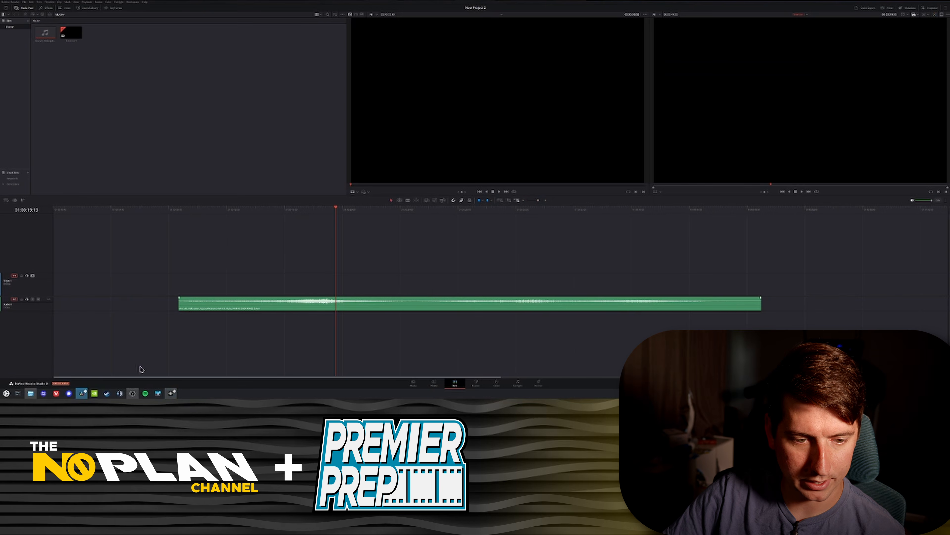
left_click(171, 393)
left_click_drag(647, 304, 875, 309)
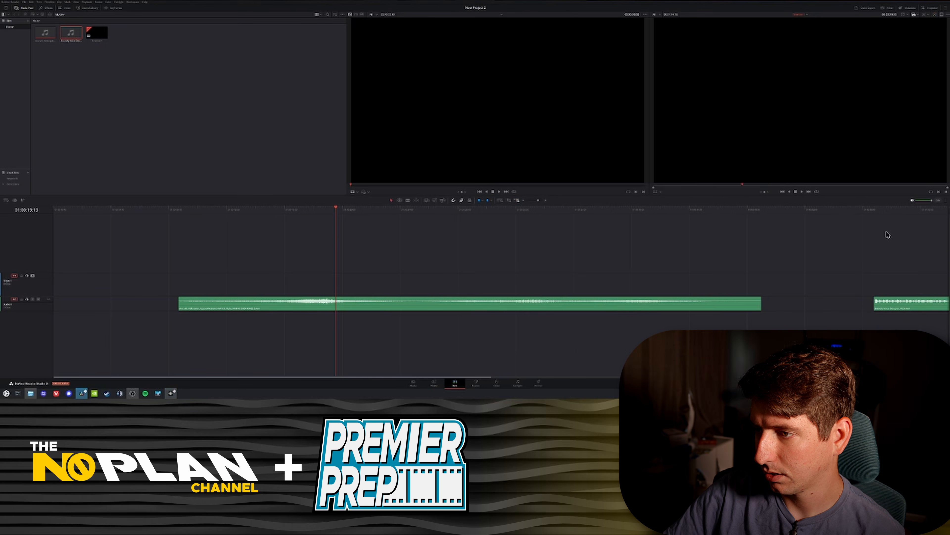
Step: Play the timeline from the start of the announcement clip
left_click(875, 208)
key("space")
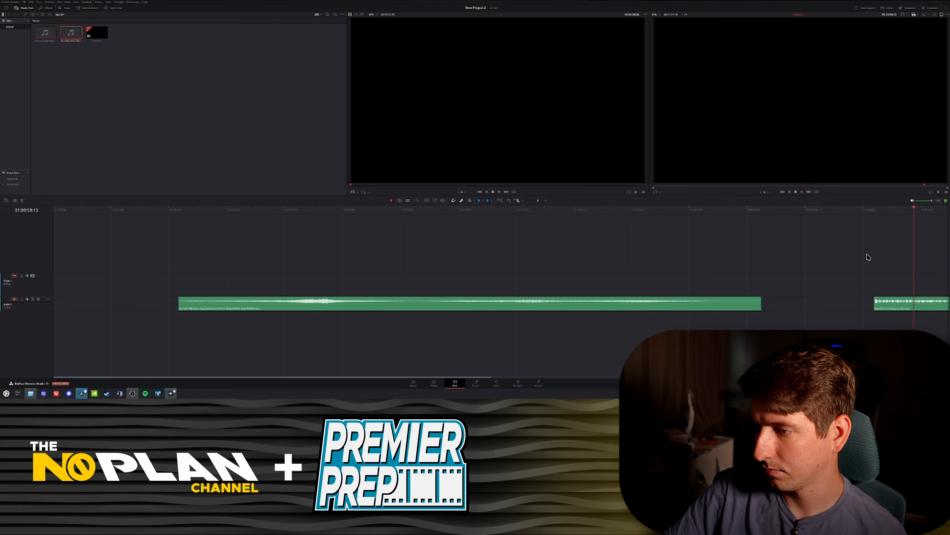
key("space")
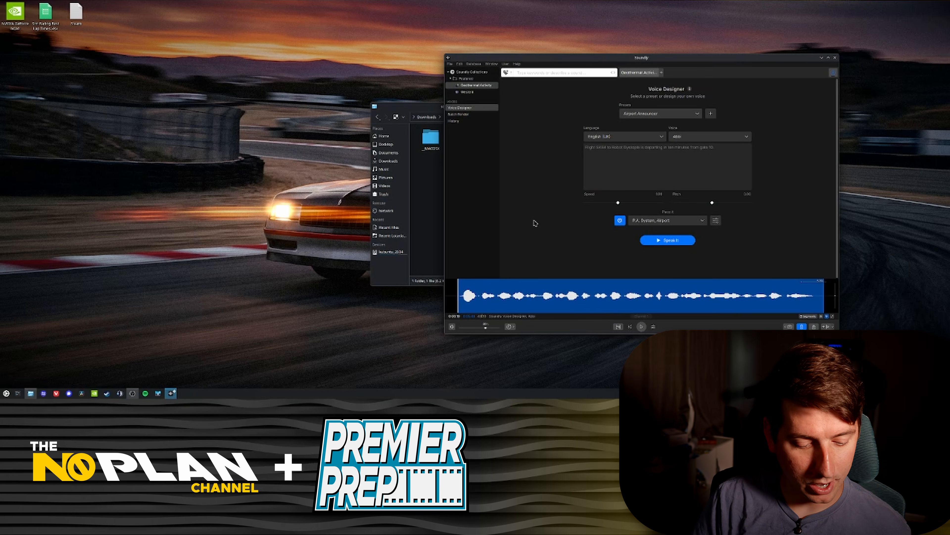
Step: Launch Kdenlive from the application launcher
key("super")
type("auda")
key("Return")
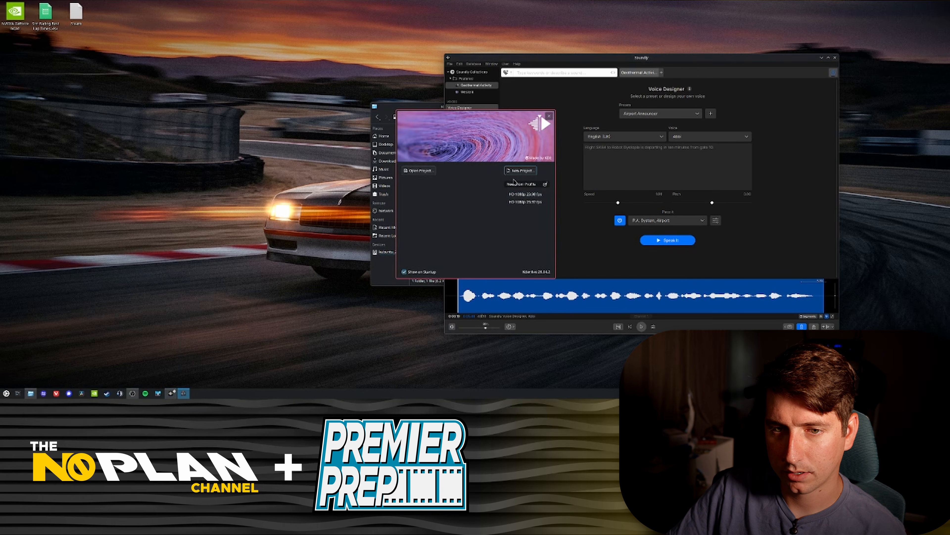
Step: Create a new Kdenlive project and maximize its window
left_click(515, 171)
left_click(522, 287)
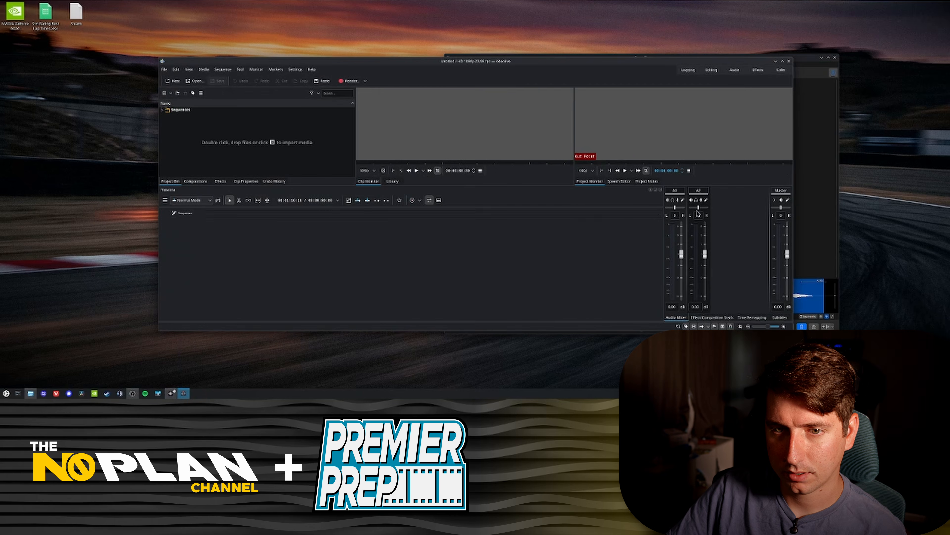
left_click(783, 61)
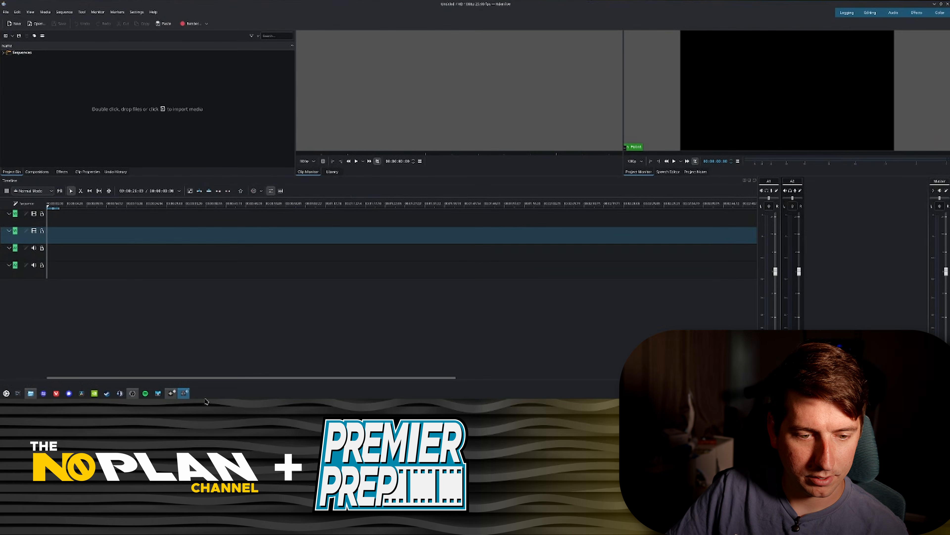
Step: Drag the announcement from Soundly into the Kdenlive bin and onto the first audio track
left_click(171, 393)
left_click_drag(550, 302, 123, 234)
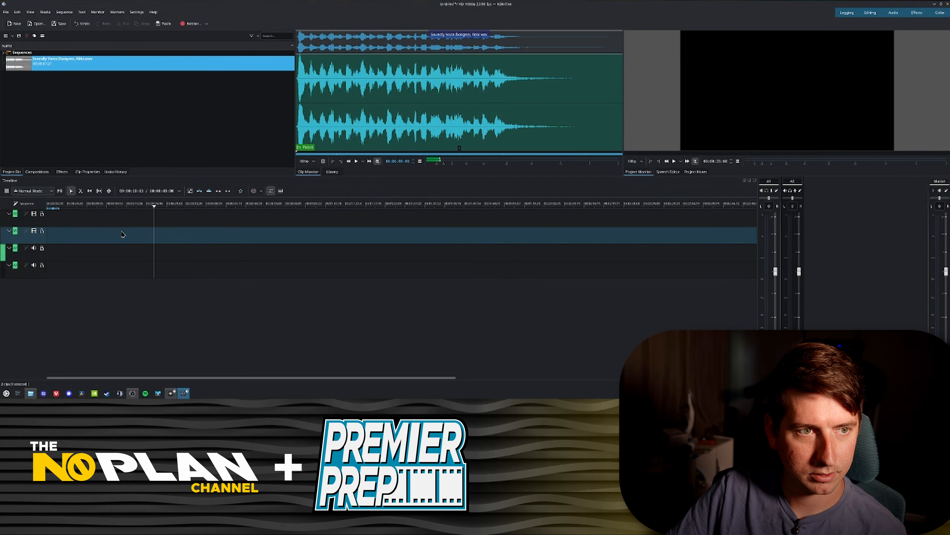
left_click(20, 63)
left_click_drag(21, 63, 134, 257)
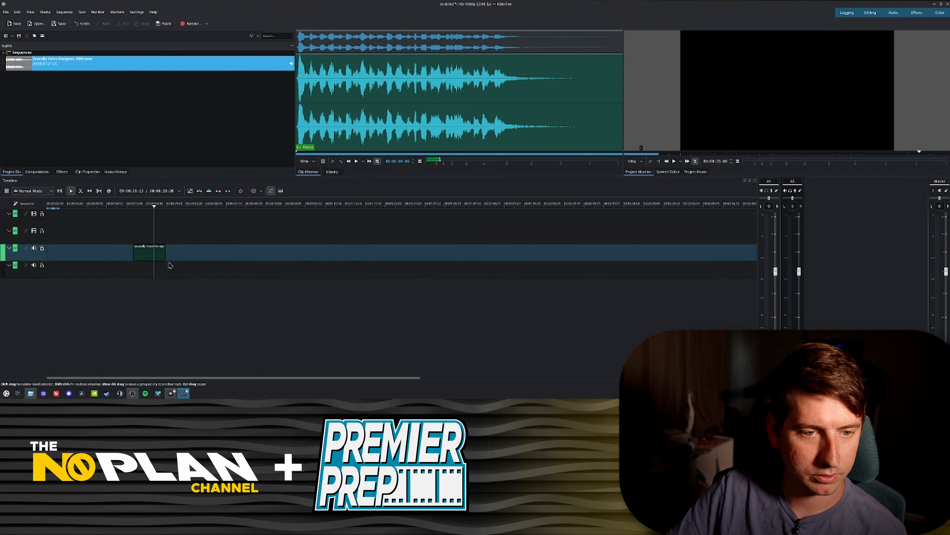
Step: Delete the announcement clip from the bin and the timeline
left_click(139, 254)
left_click(63, 69)
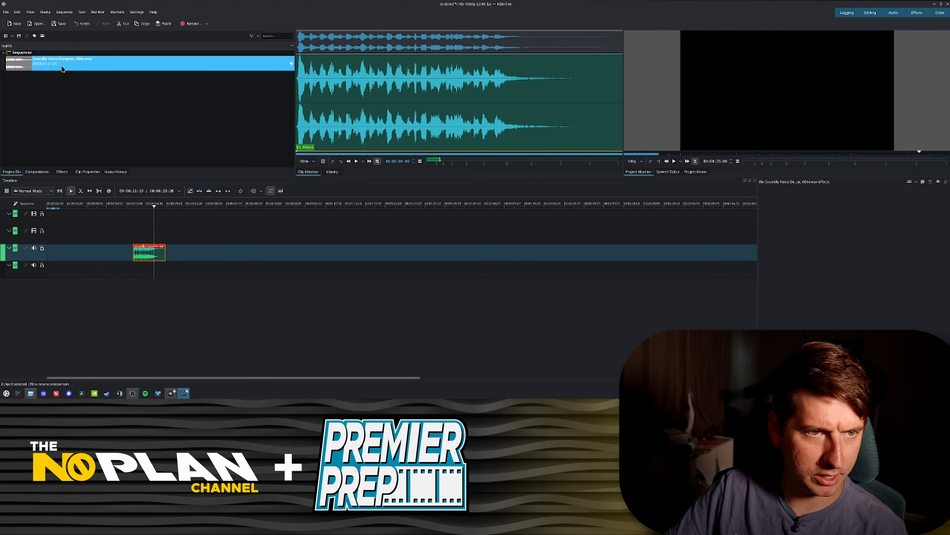
key("Delete")
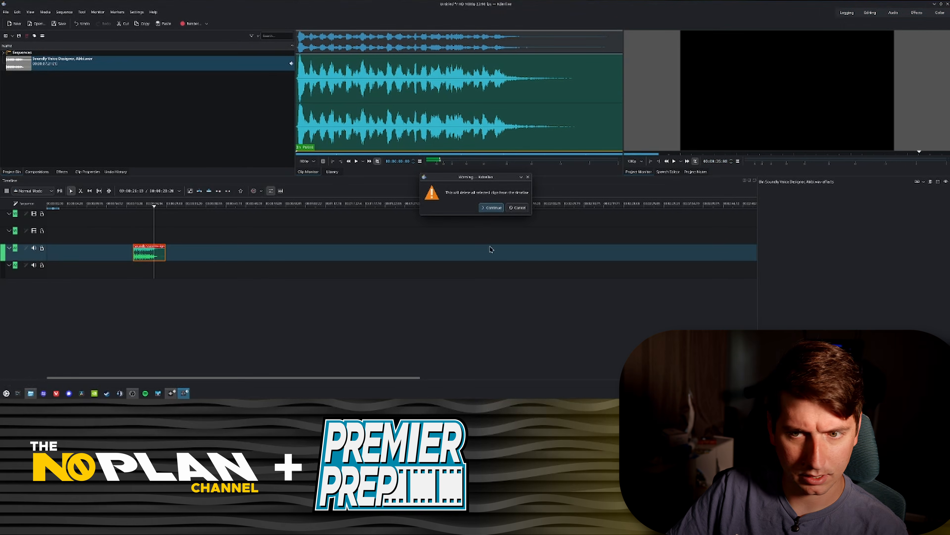
left_click(493, 208)
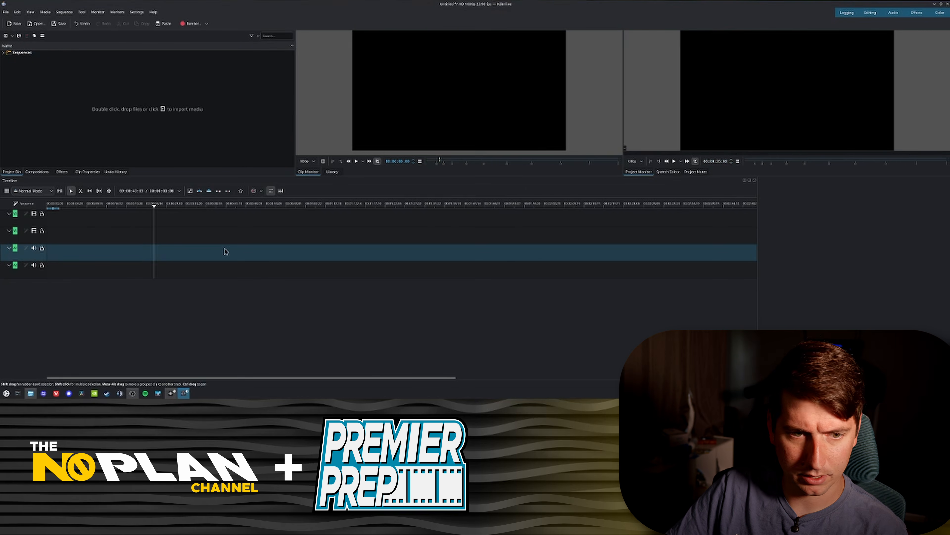
Step: Drag the announcement from Soundly onto Kdenlive's first audio track and play it
left_click(171, 393)
left_click_drag(603, 299, 156, 256)
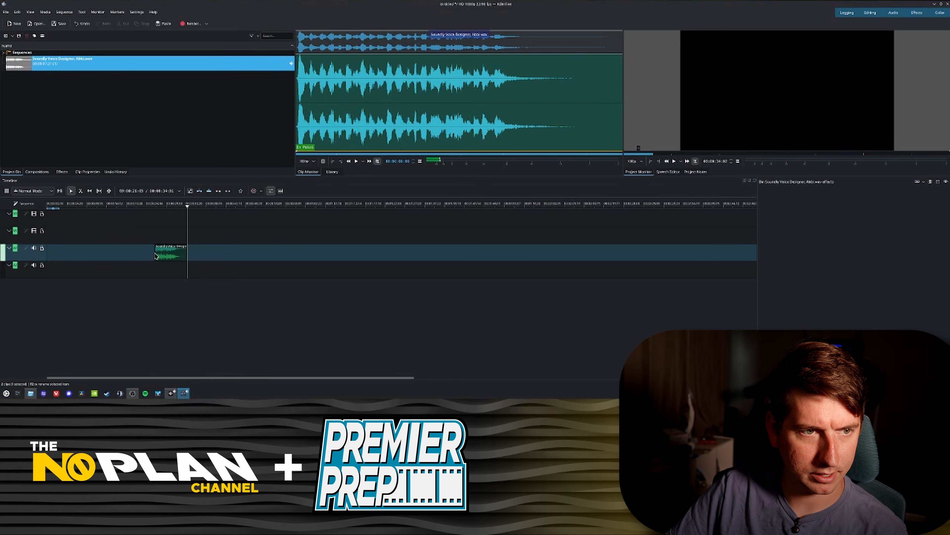
left_click(157, 203)
key("space")
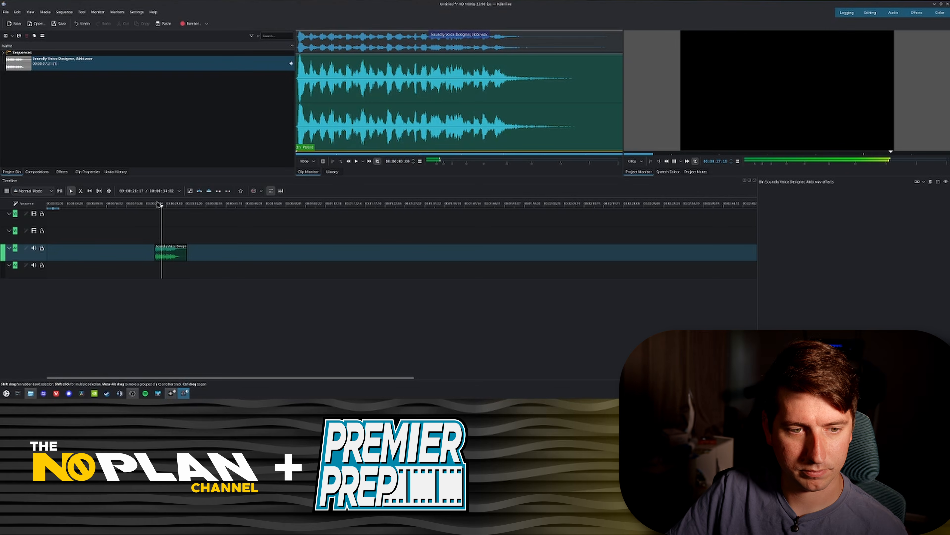
Step: Browse to Soundly's Cartoons sound folder and select the surprised bear sound
left_click(170, 393)
left_click(448, 72)
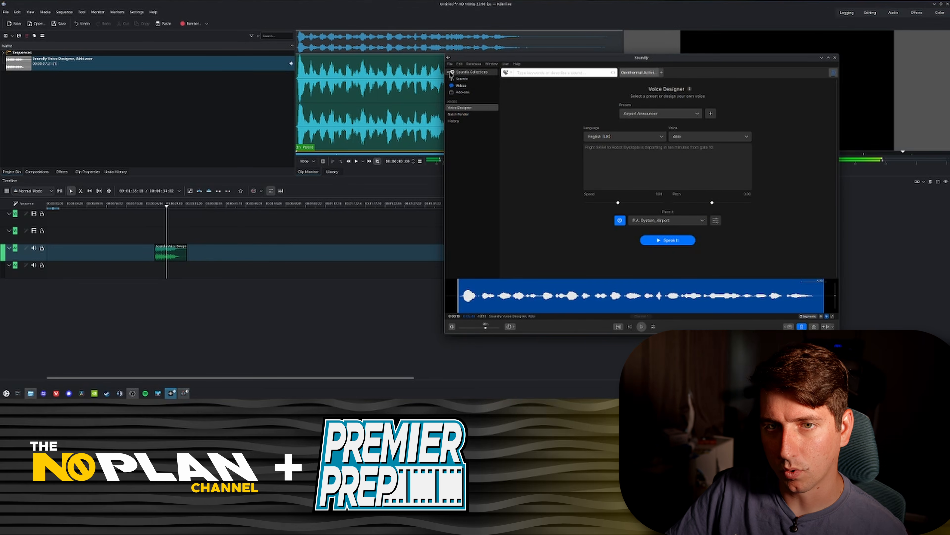
left_click(458, 79)
left_click(468, 200)
left_click(528, 154)
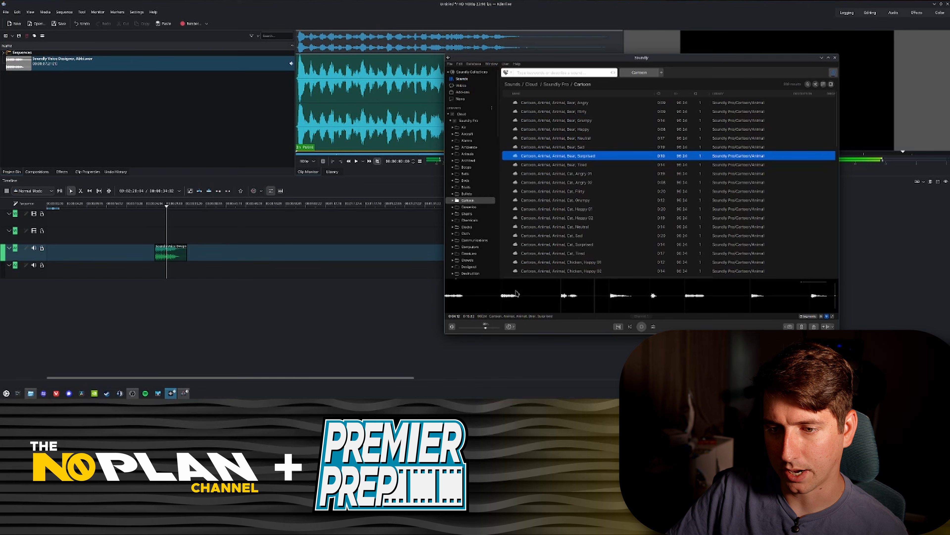
Step: Drag the surprised bear sound onto the Kdenlive audio track and play it
left_click_drag(494, 296, 296, 256)
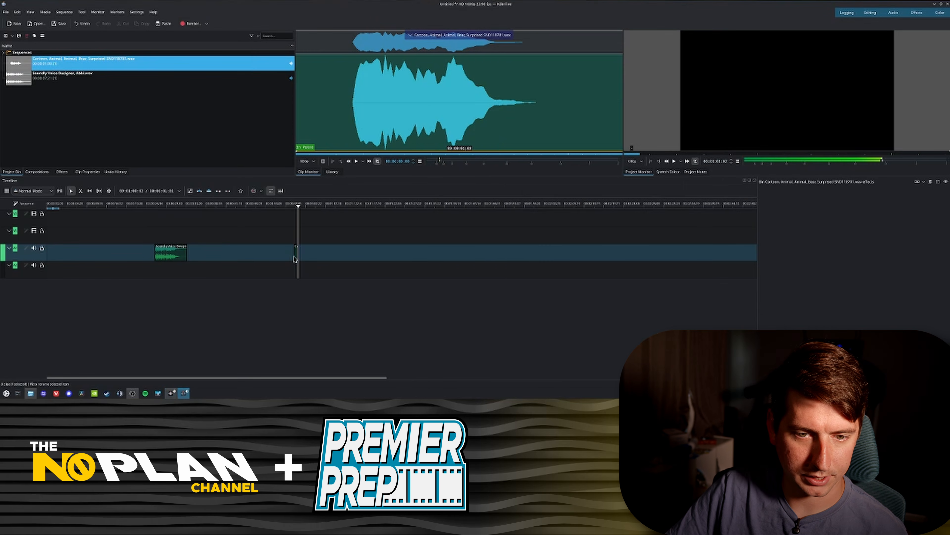
left_click(292, 206)
key("space")
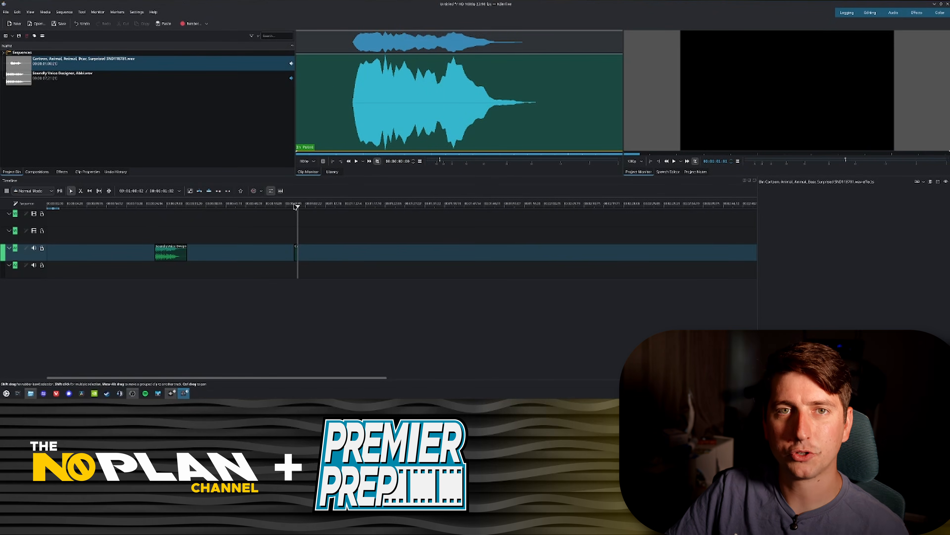
Step: Switch back to Soundly and open its send-to-application menu
key("alt+Tab")
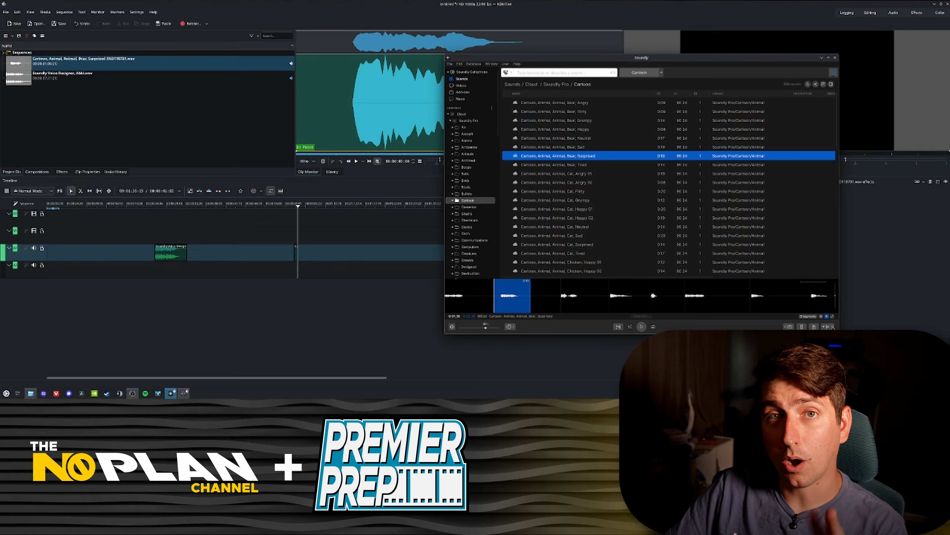
left_click(833, 327)
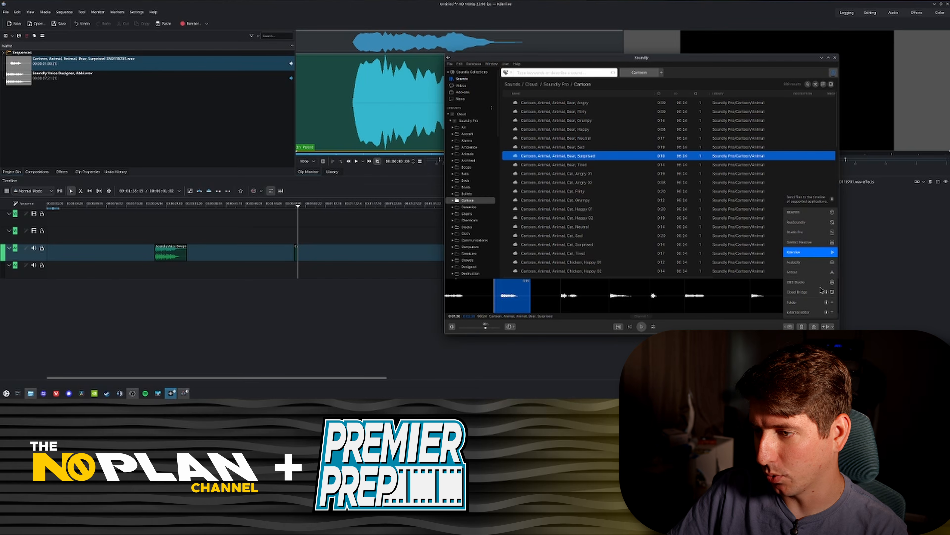
Step: Close the menu, select a portion of the surprised bear sound's waveform and send it to the Kdenlive timeline
key("Escape")
left_click_drag(676, 298, 714, 297)
key("s")
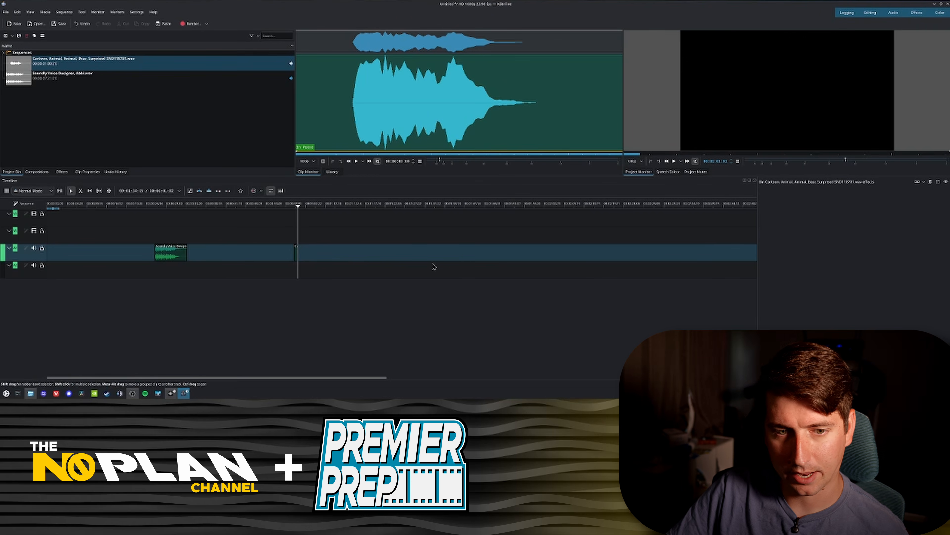
Step: Move the playhead slightly forward and drag the surprised bear clip from the project bin onto the audio track there
left_click_drag(304, 210, 313, 209)
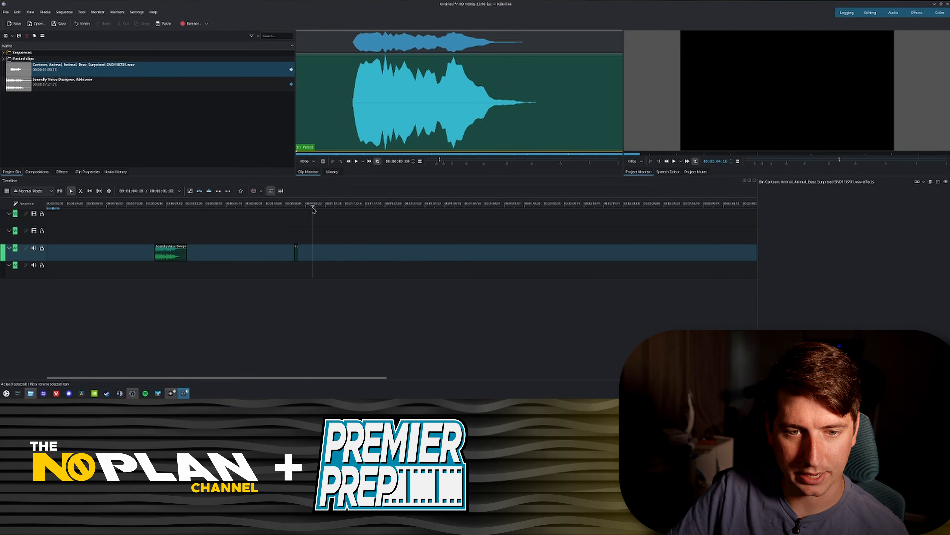
left_click_drag(27, 70, 314, 255)
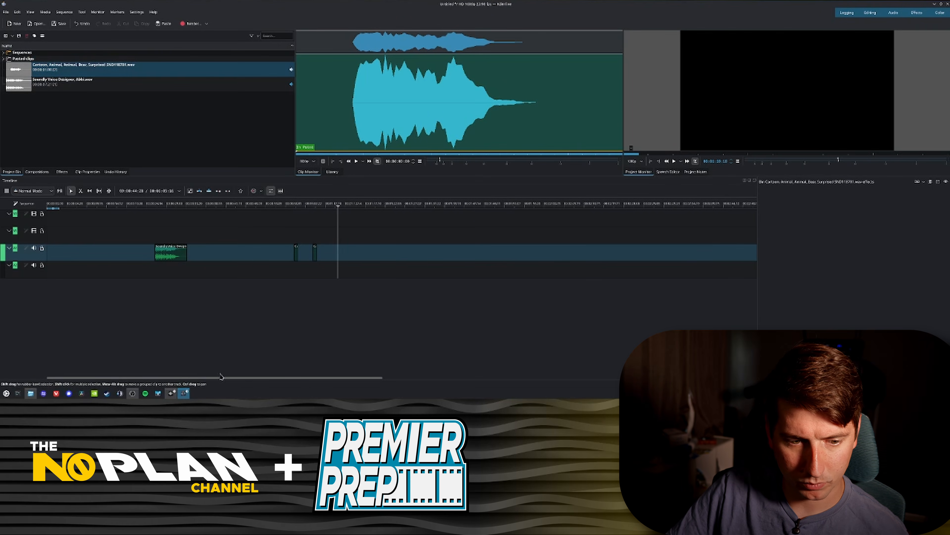
Step: Switch to Soundly and send the surprised bear sound to Kdenlive again at the playhead
left_click(173, 396)
key("s")
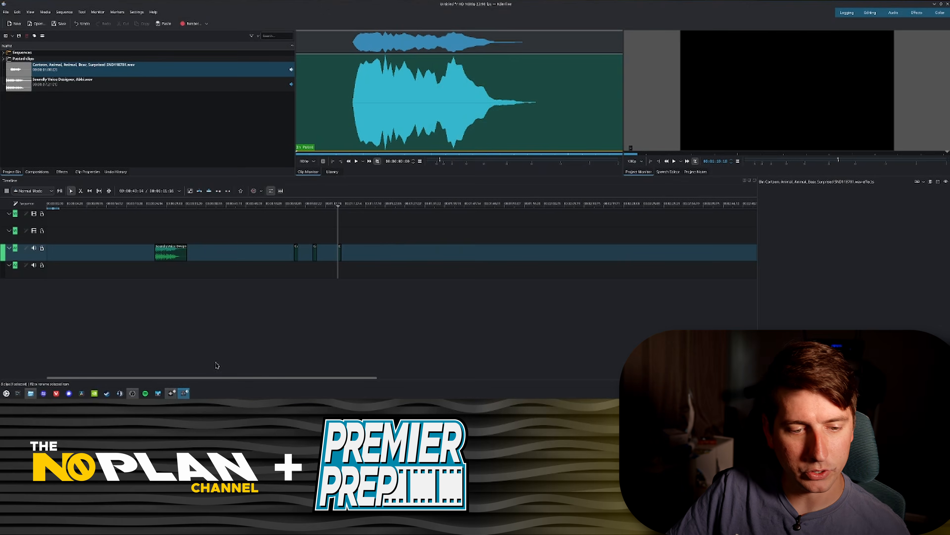
Step: Open Soundly's Voice Designer, select the existing announcement text and choose the Oliver voice
left_click(171, 394)
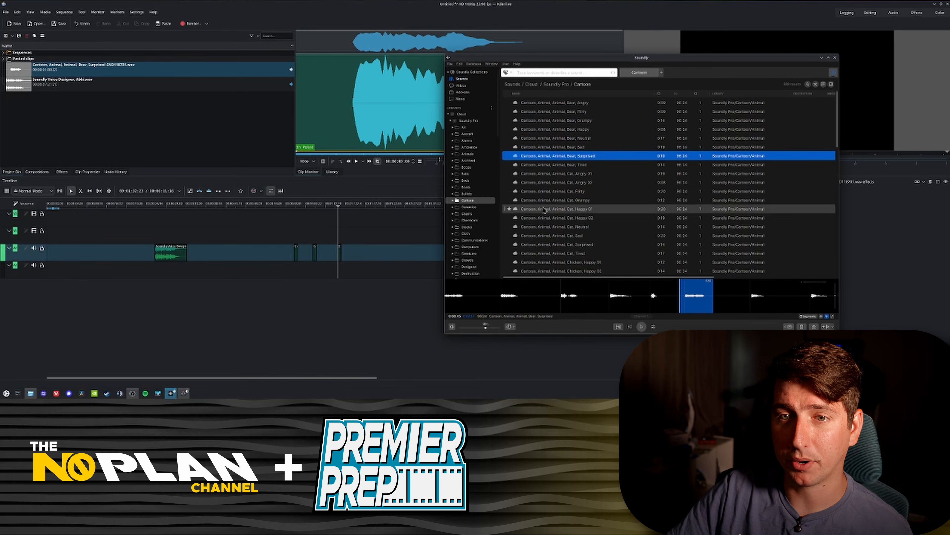
left_click(478, 87)
left_click(735, 153)
key("ctrl+a")
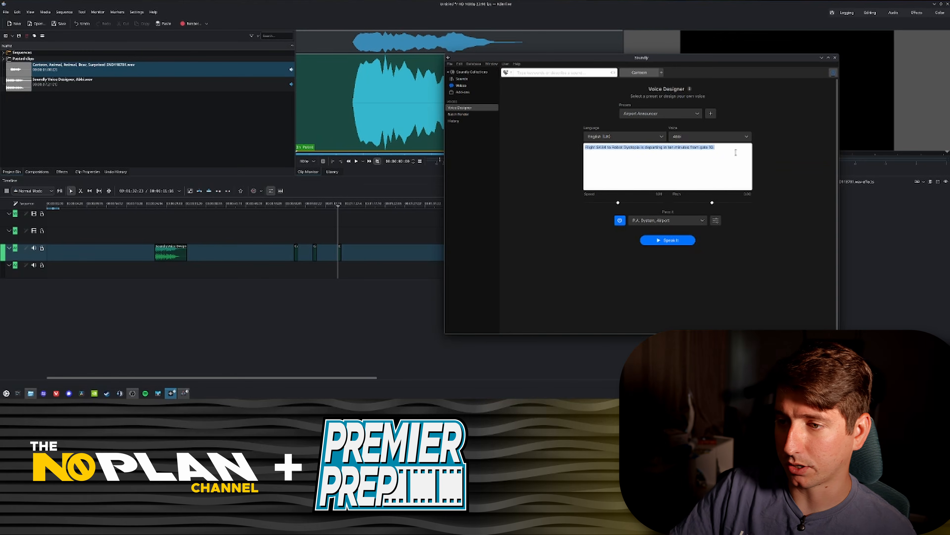
left_click(711, 136)
left_click(692, 220)
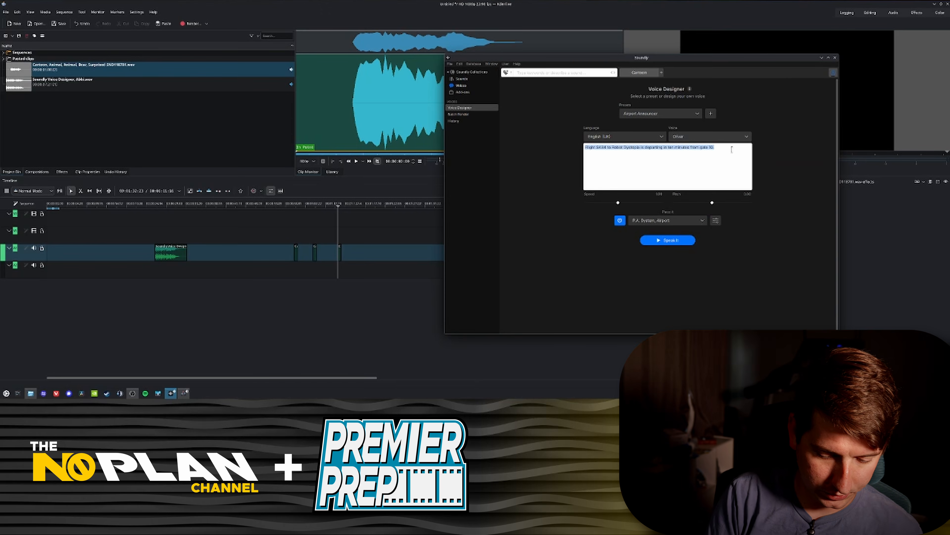
Step: Replace the text with "Subscribe to NoPlan and Premier Prep" and generate the spoken announcement
type("Sat")
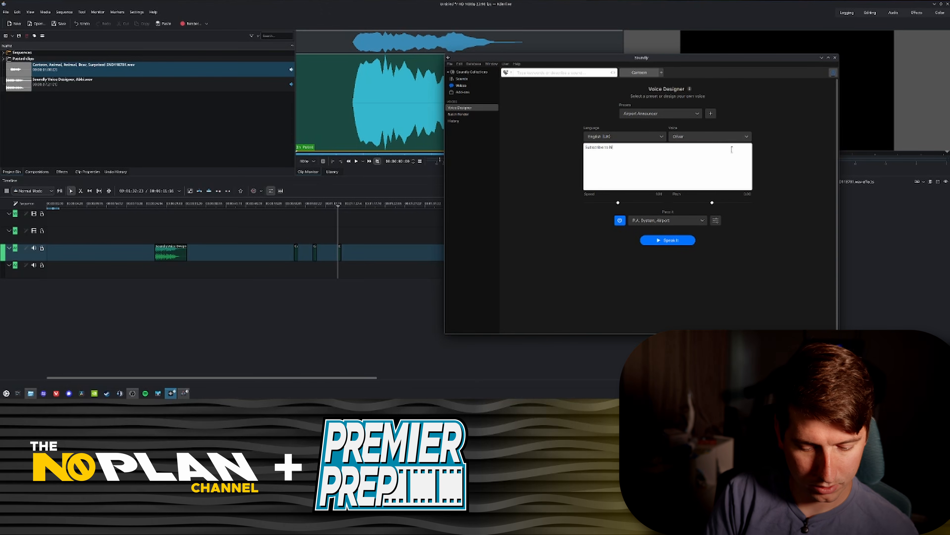
type("scribe to NoPlan and Premier Prep")
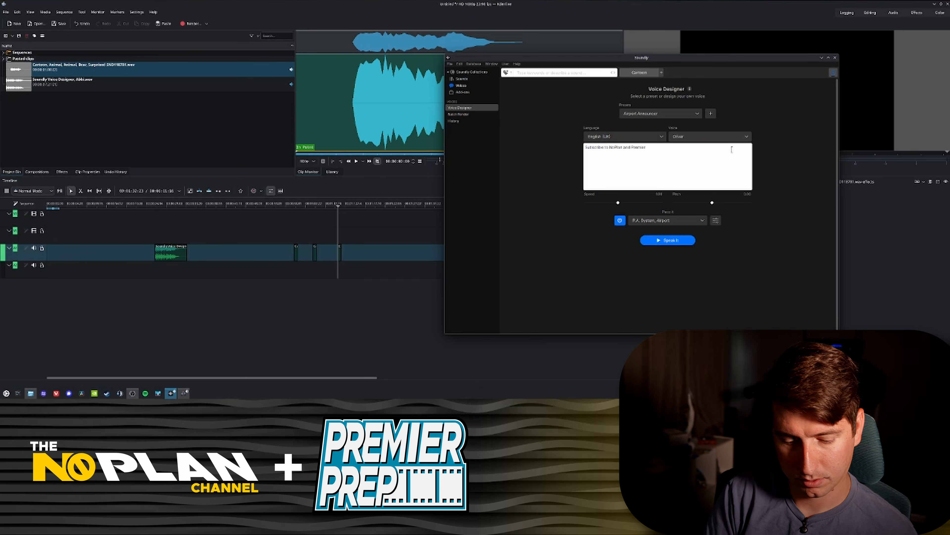
left_click(674, 240)
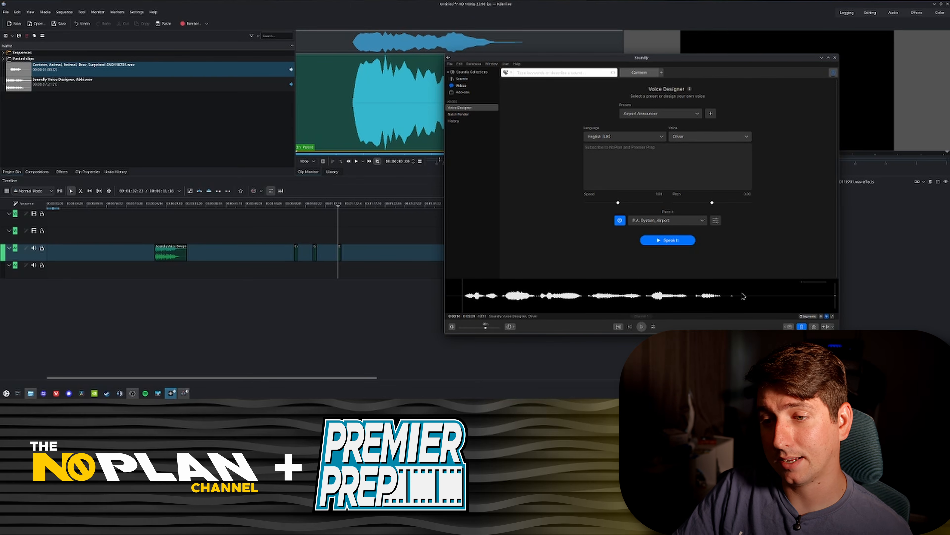
Step: Drag the new Oliver announcement onto Kdenlive's audio track, then play it back from its start
left_click_drag(742, 295, 408, 257)
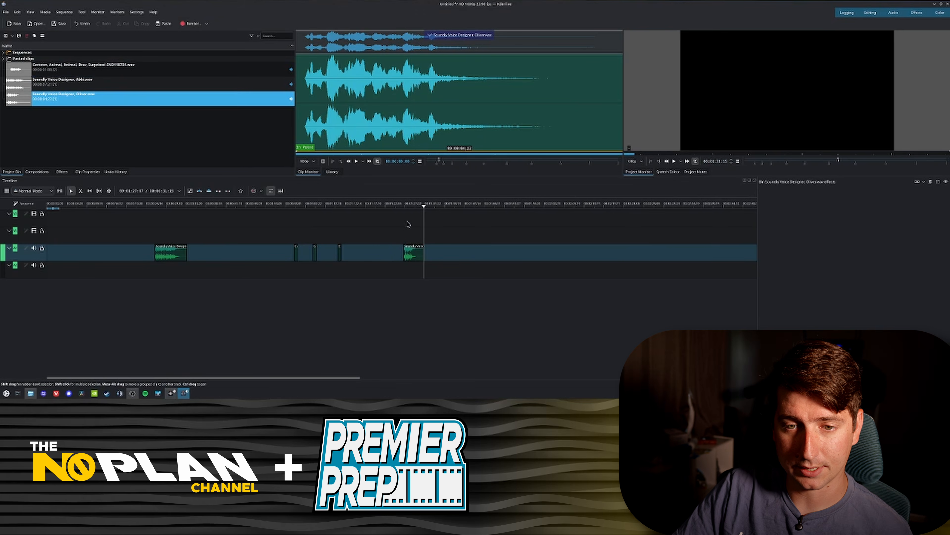
left_click(404, 205)
key("space")
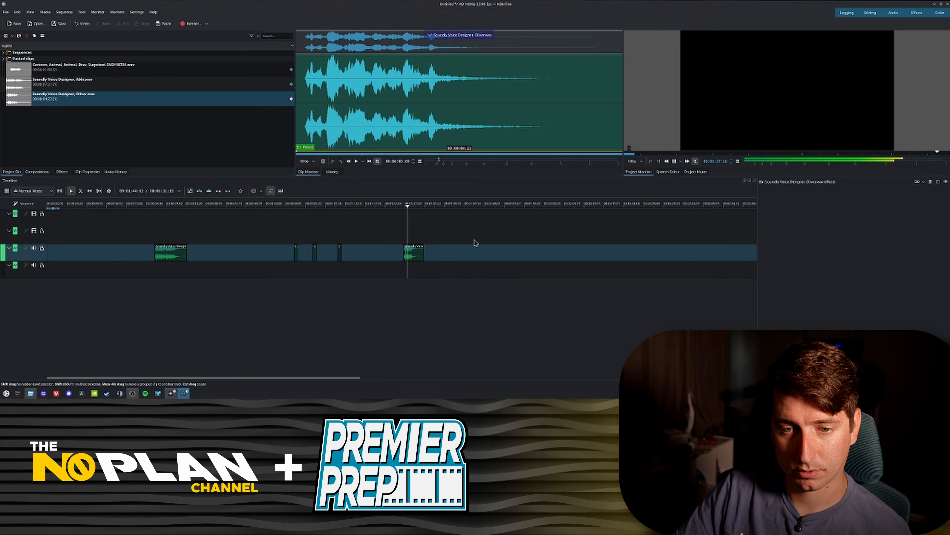
key("space")
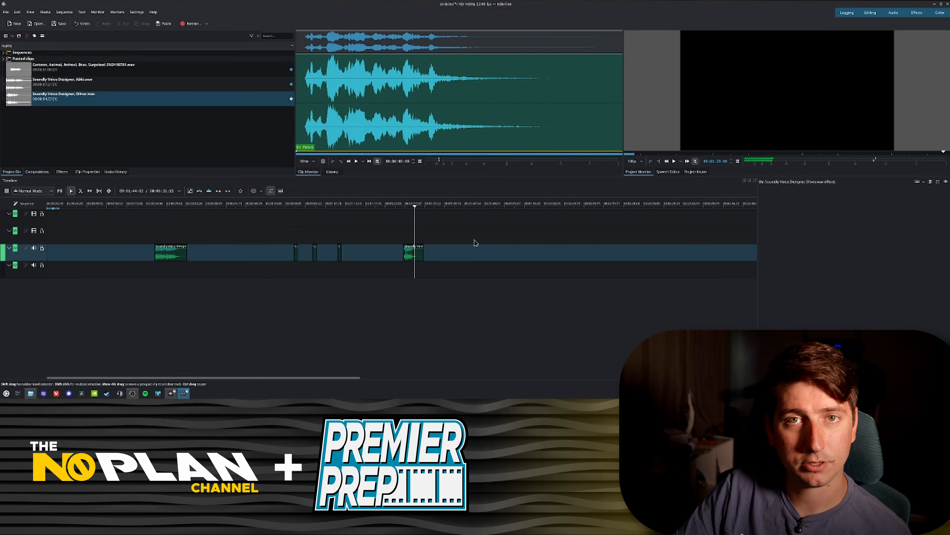
Step: Switch to the browser's Soundly Linux beta page and open the Soundly pricing plans
left_click(170, 393)
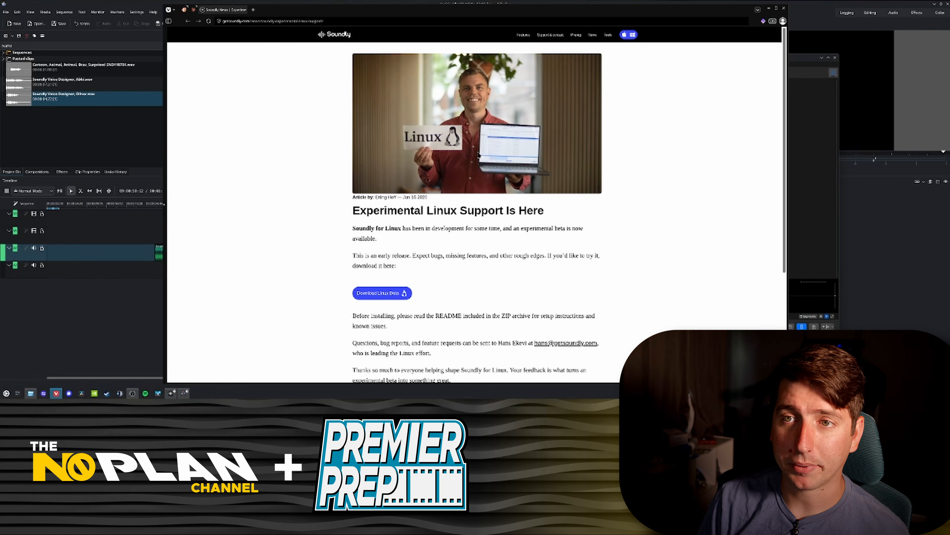
left_click(579, 36)
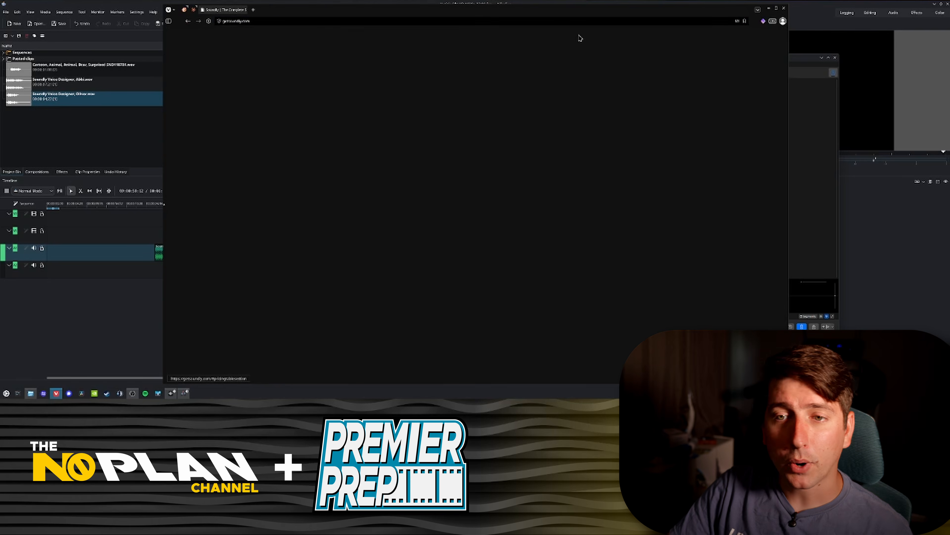
scroll(532, 183, "up", 2)
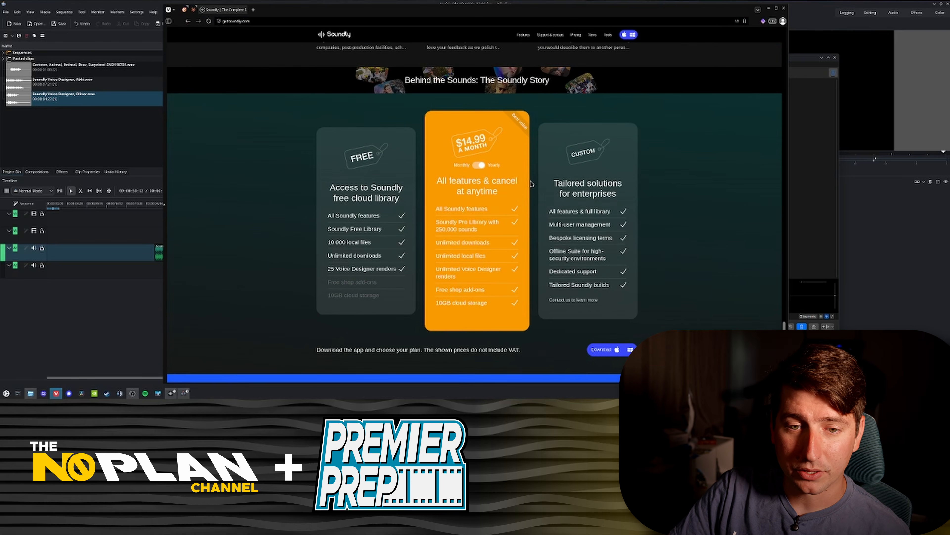